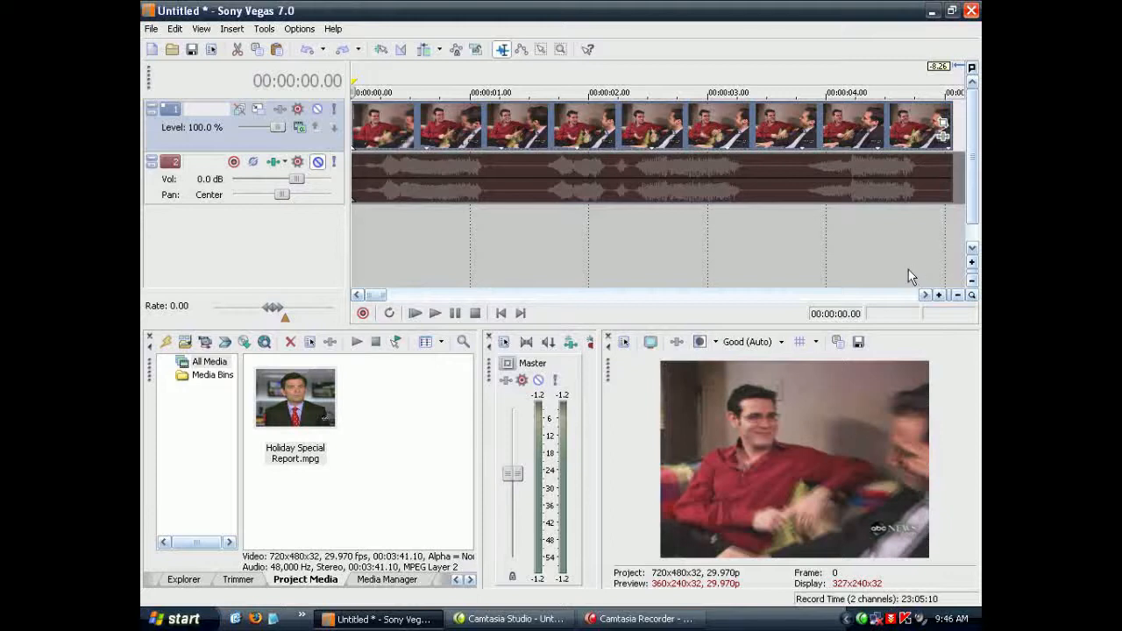
Step: Ungroup the video event from its audio event on the timeline
{"action": "right_click", "coordinate": [495, 134]}
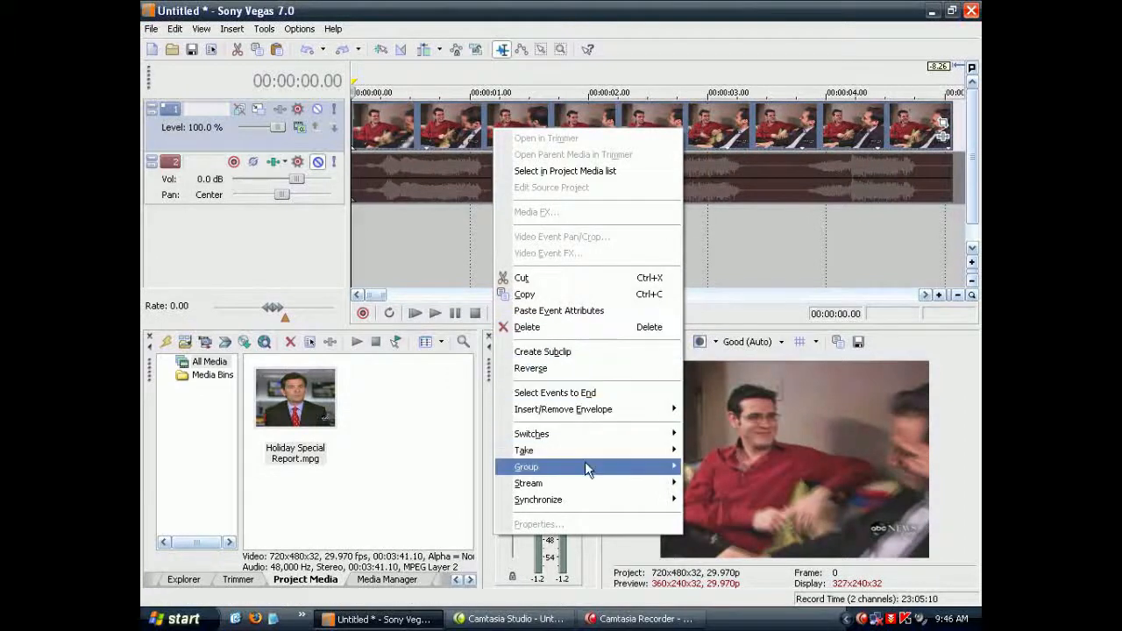
{"action": "mouse_move", "coordinate": [585, 466]}
{"action": "left_click", "coordinate": [736, 493]}
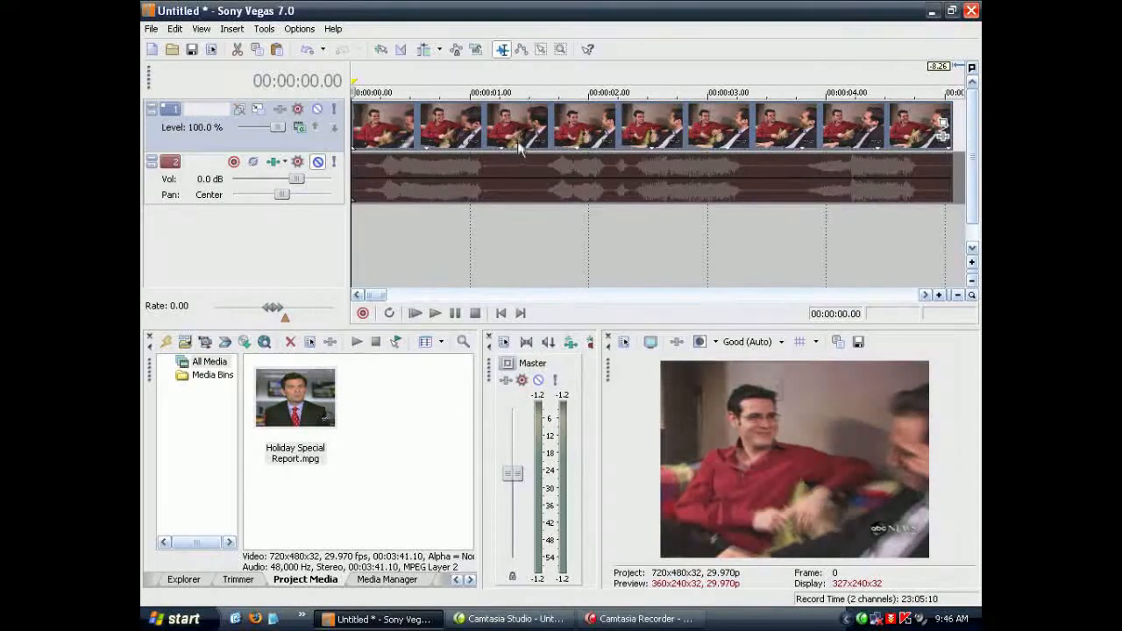
Step: Duplicate the video track and make the upper copy the active track
{"action": "right_click", "coordinate": [321, 149]}
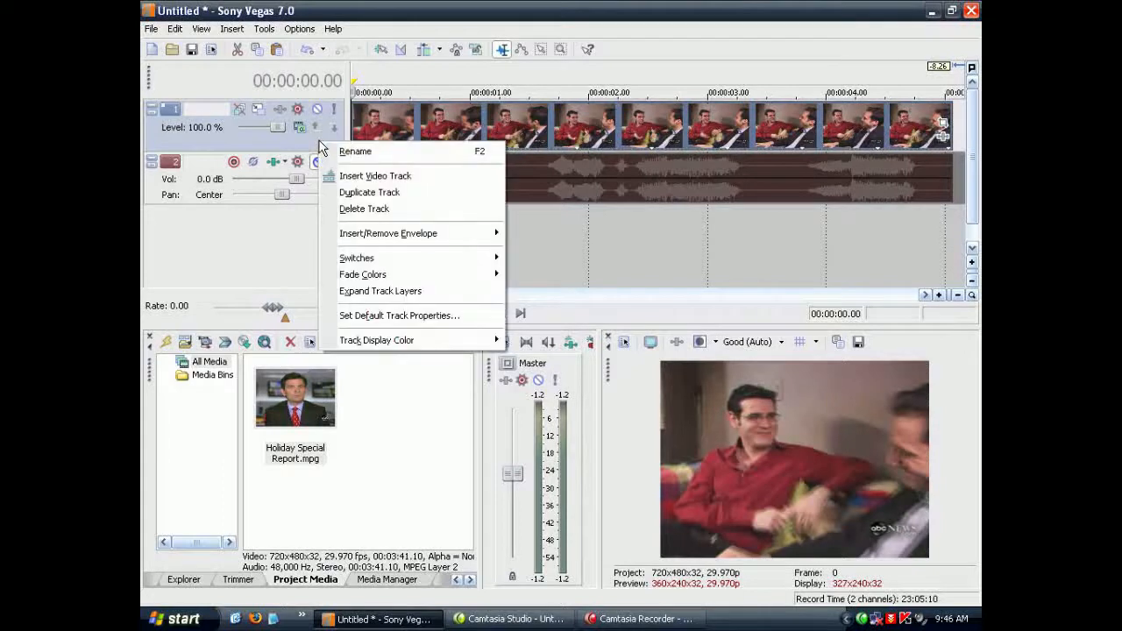
{"action": "right_click", "coordinate": [235, 140]}
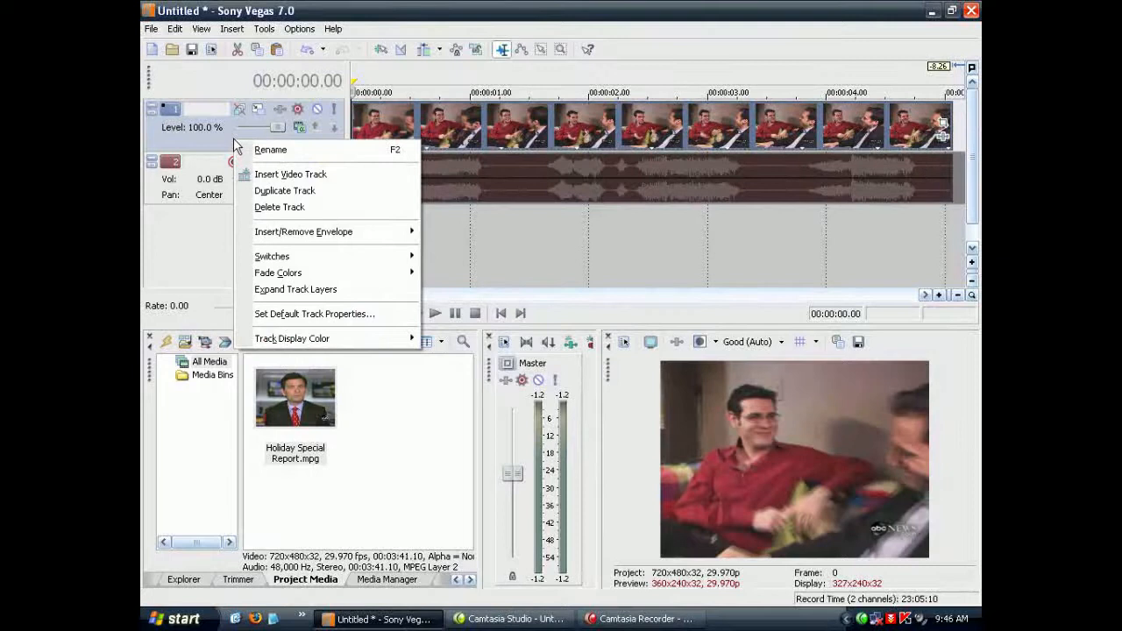
{"action": "left_click", "coordinate": [293, 192]}
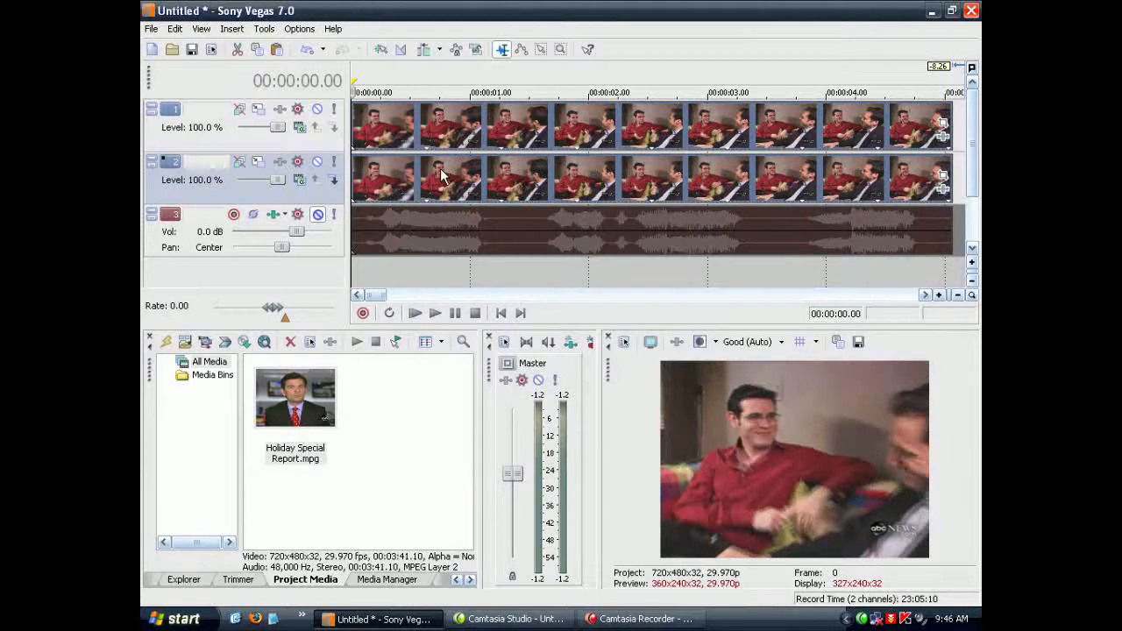
{"action": "left_click", "coordinate": [250, 146]}
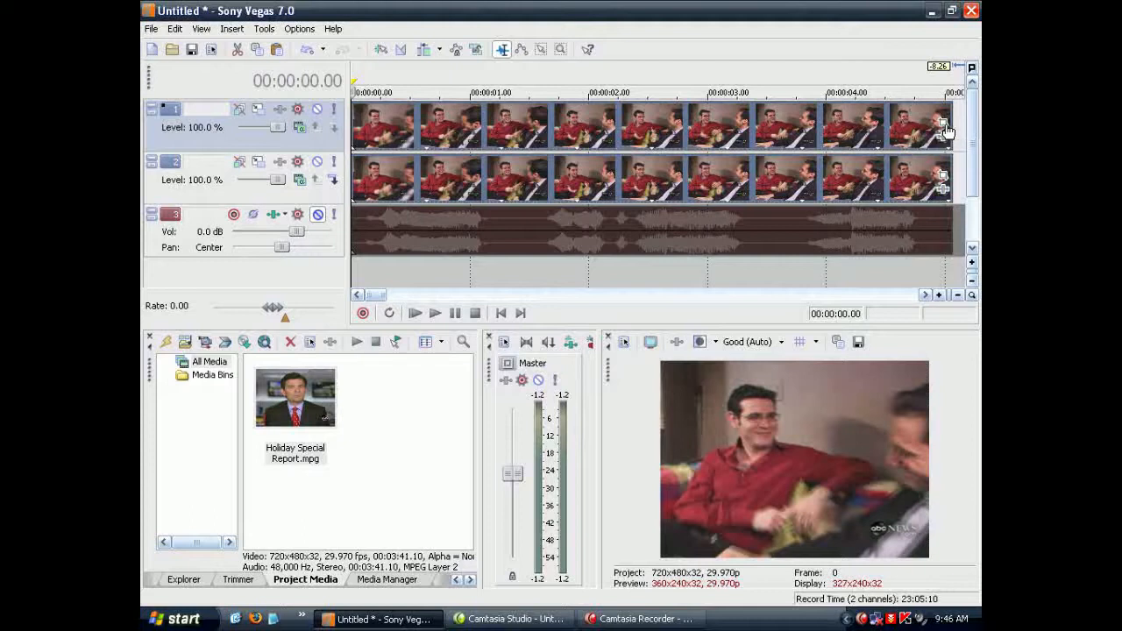
Step: Open Event Pan/Crop for the upper track's video event and enable its mask
{"action": "right_click", "coordinate": [782, 124]}
{"action": "left_click", "coordinate": [751, 124]}
{"action": "right_click", "coordinate": [775, 123]}
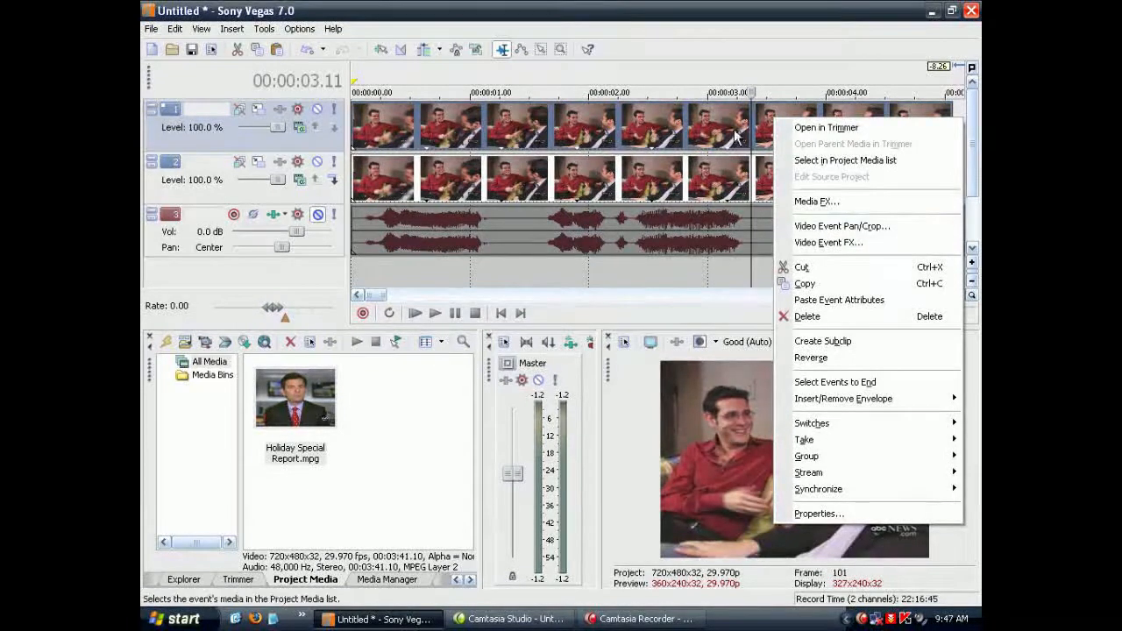
{"action": "left_click", "coordinate": [849, 226]}
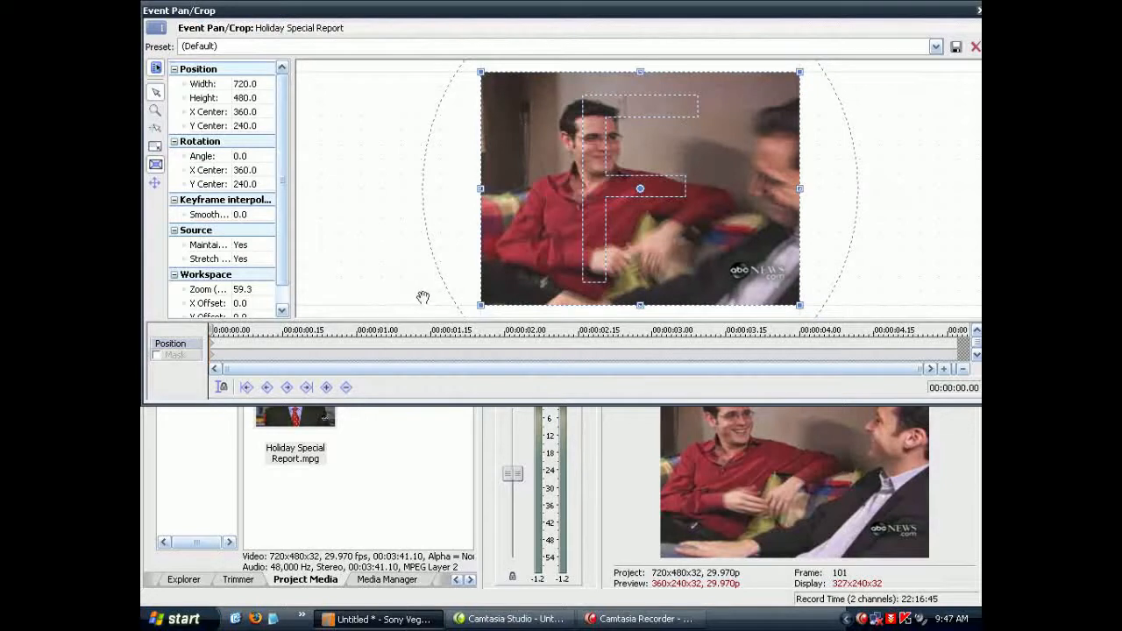
{"action": "left_click", "coordinate": [157, 355]}
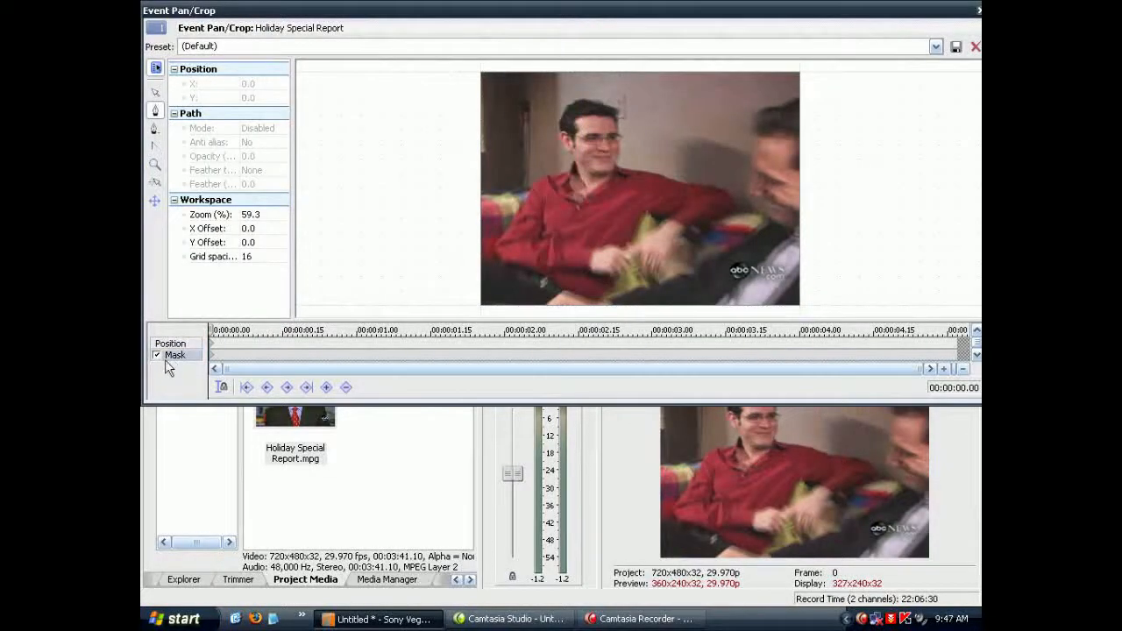
Step: Draw a closed anchor-point mask around the head of the man in the red shirt and close Event Pan/Crop
{"action": "left_click", "coordinate": [157, 114]}
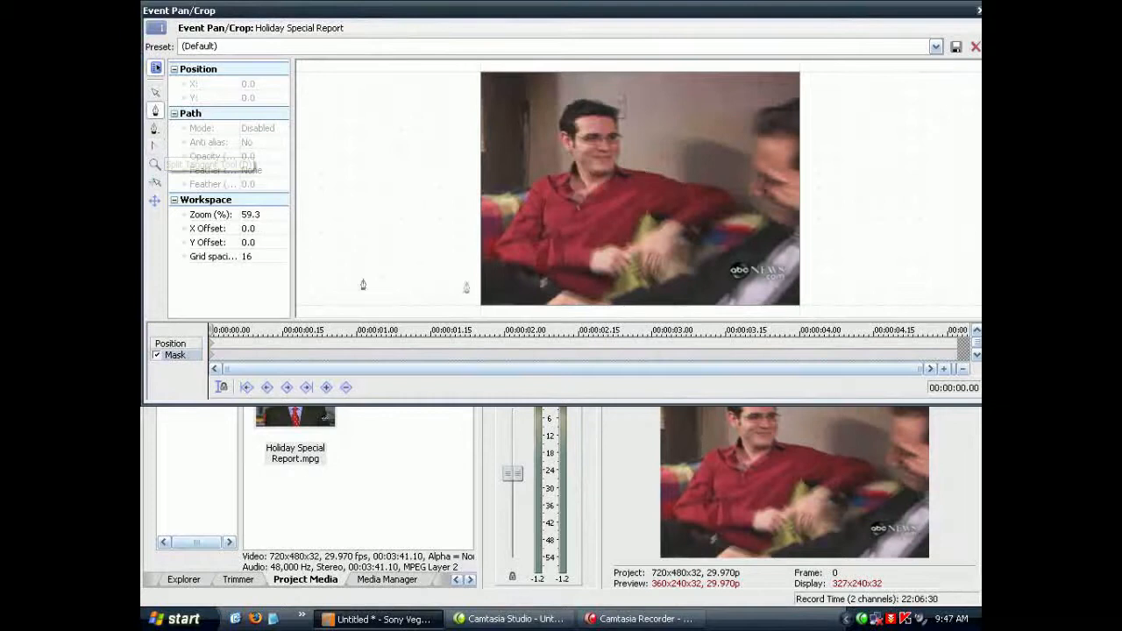
{"action": "left_click", "coordinate": [553, 153]}
{"action": "left_click", "coordinate": [568, 179]}
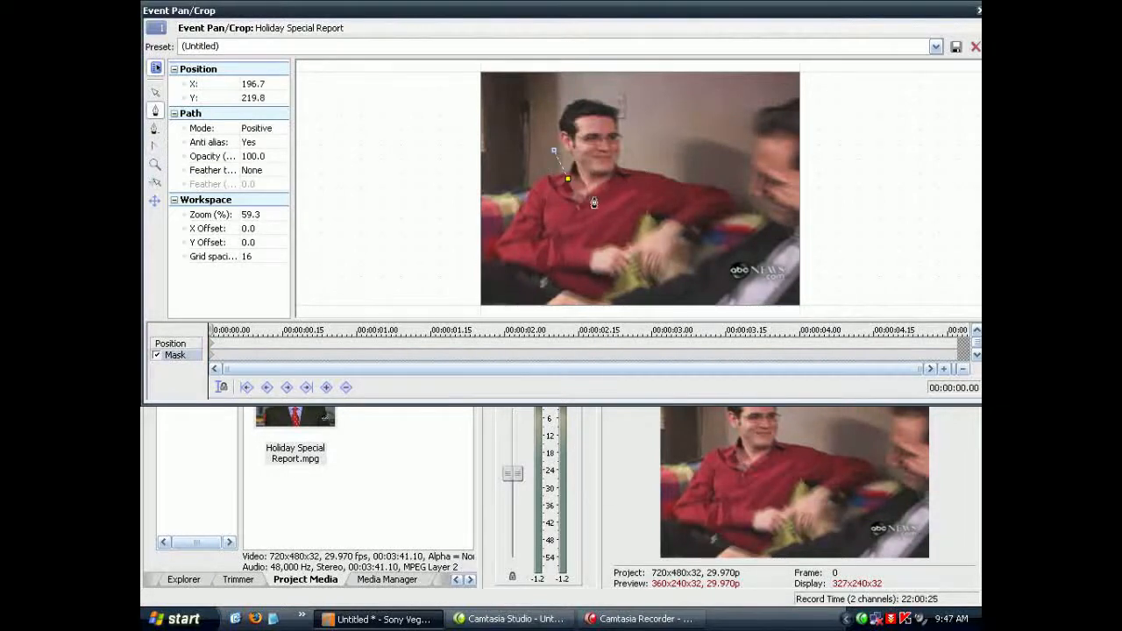
{"action": "left_click", "coordinate": [597, 192]}
{"action": "left_click", "coordinate": [622, 178]}
{"action": "left_click", "coordinate": [634, 150]}
{"action": "left_click", "coordinate": [634, 125]}
{"action": "left_click", "coordinate": [626, 101]}
{"action": "left_click", "coordinate": [615, 93]}
{"action": "left_click", "coordinate": [589, 86]}
{"action": "left_click", "coordinate": [561, 93]}
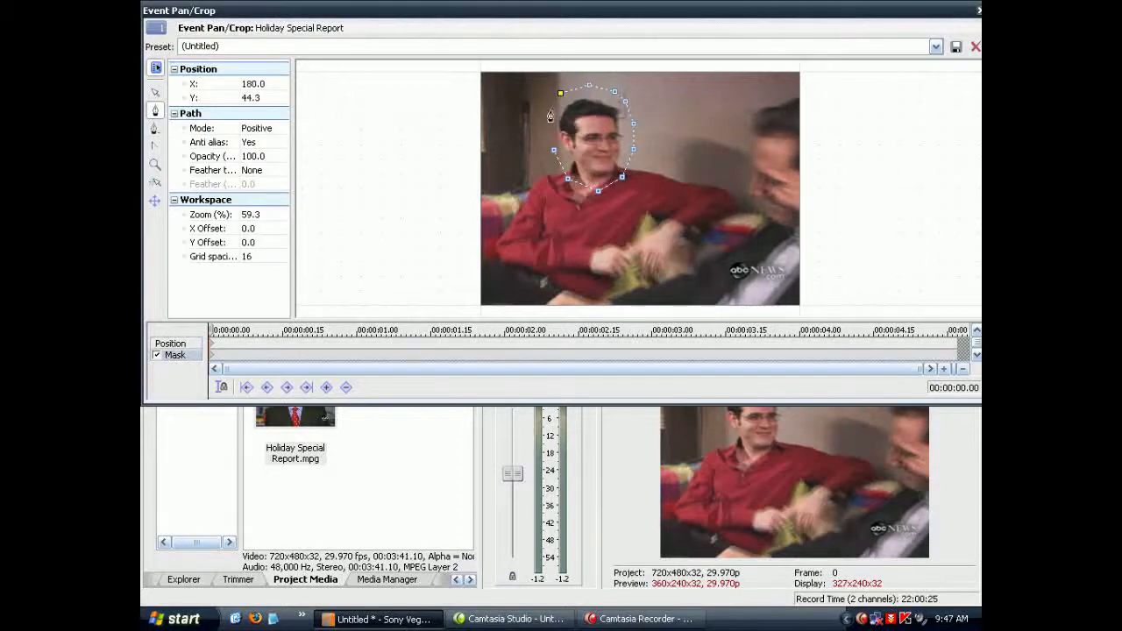
{"action": "left_click", "coordinate": [546, 138]}
{"action": "left_click", "coordinate": [546, 139]}
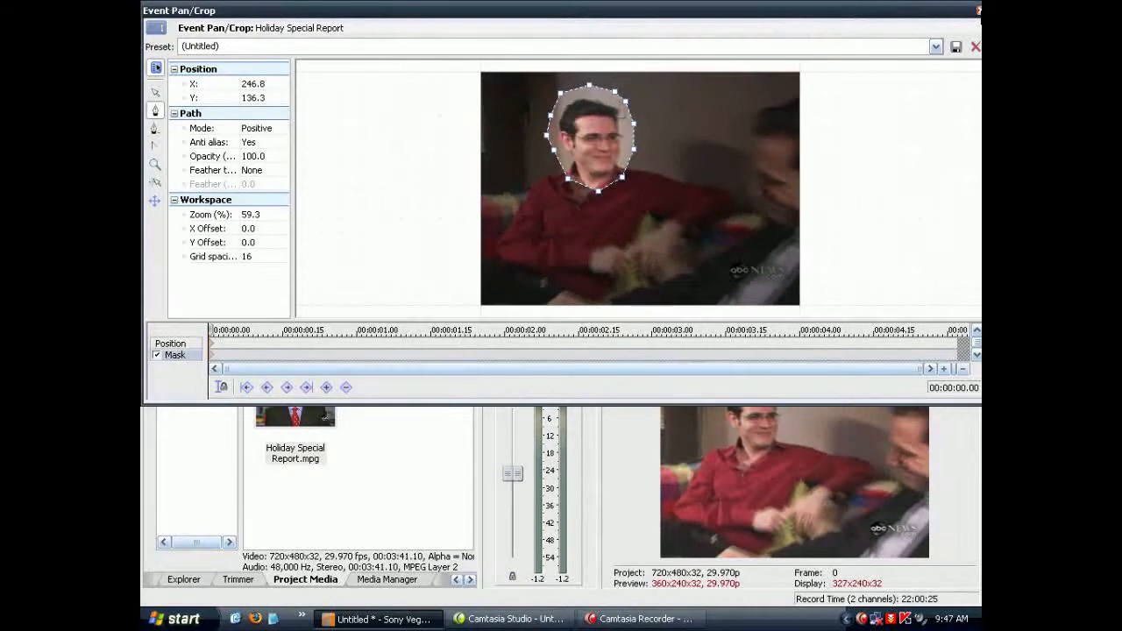
{"action": "left_click", "coordinate": [979, 12]}
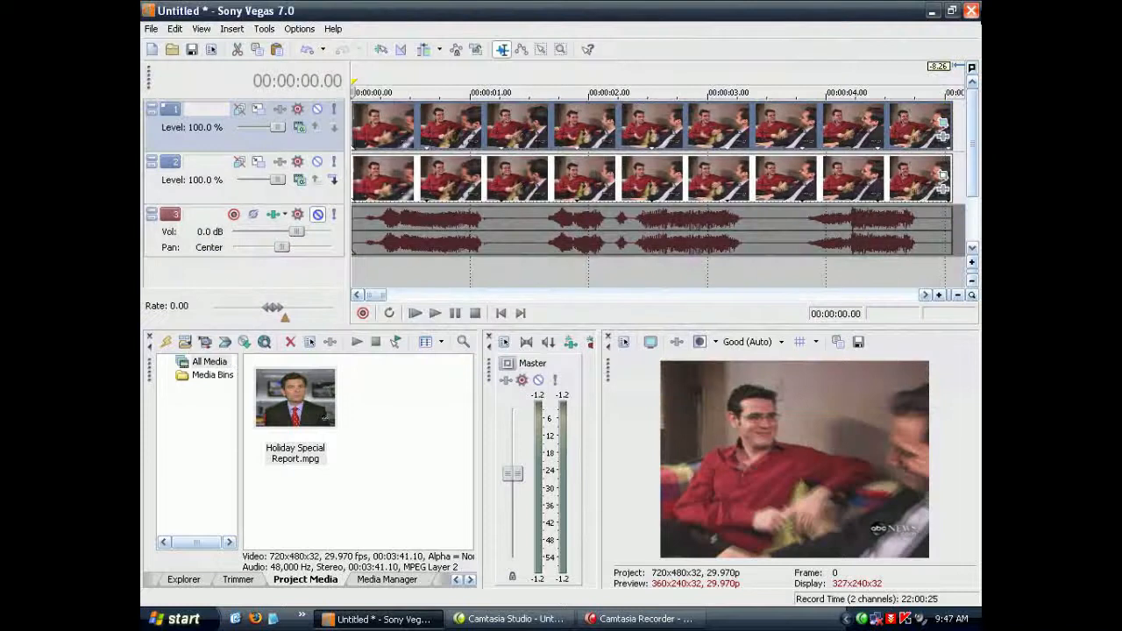
Step: Add the Sony Gaussian Blur and Sony Pixelate effects to the upper track's video event
{"action": "left_click", "coordinate": [873, 140]}
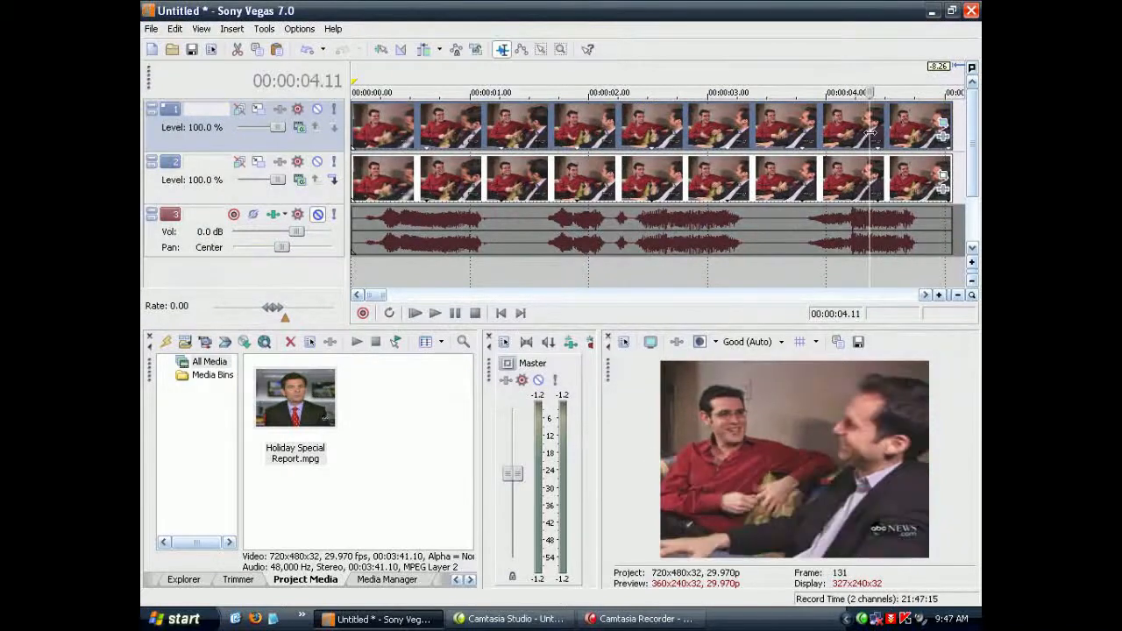
{"action": "left_click", "coordinate": [608, 70]}
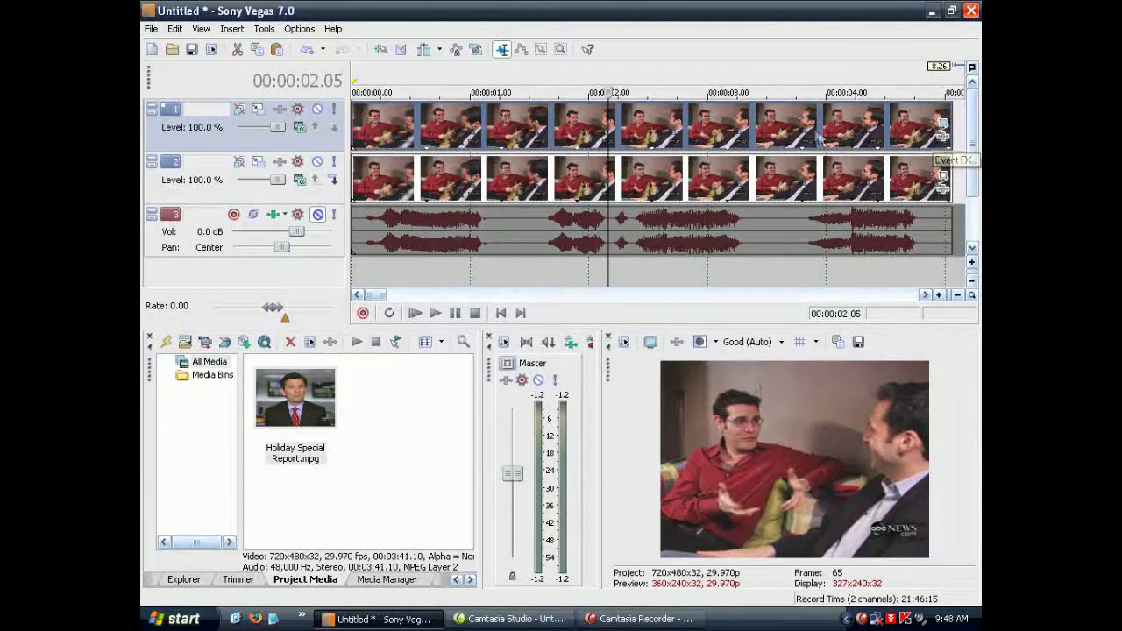
{"action": "right_click", "coordinate": [796, 131]}
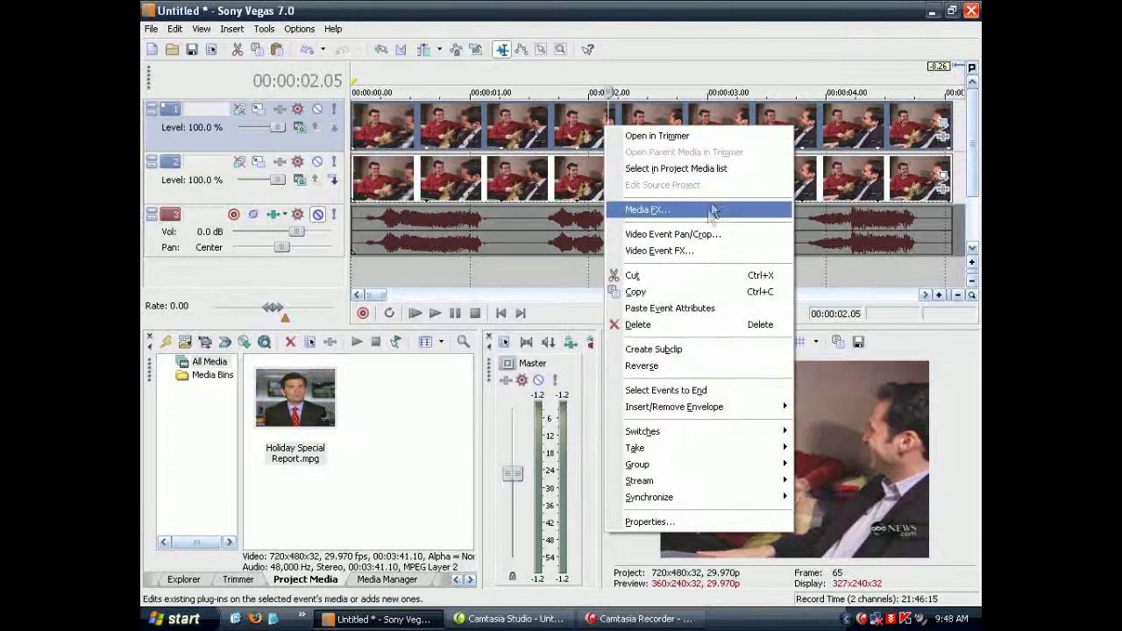
{"action": "left_click", "coordinate": [688, 252]}
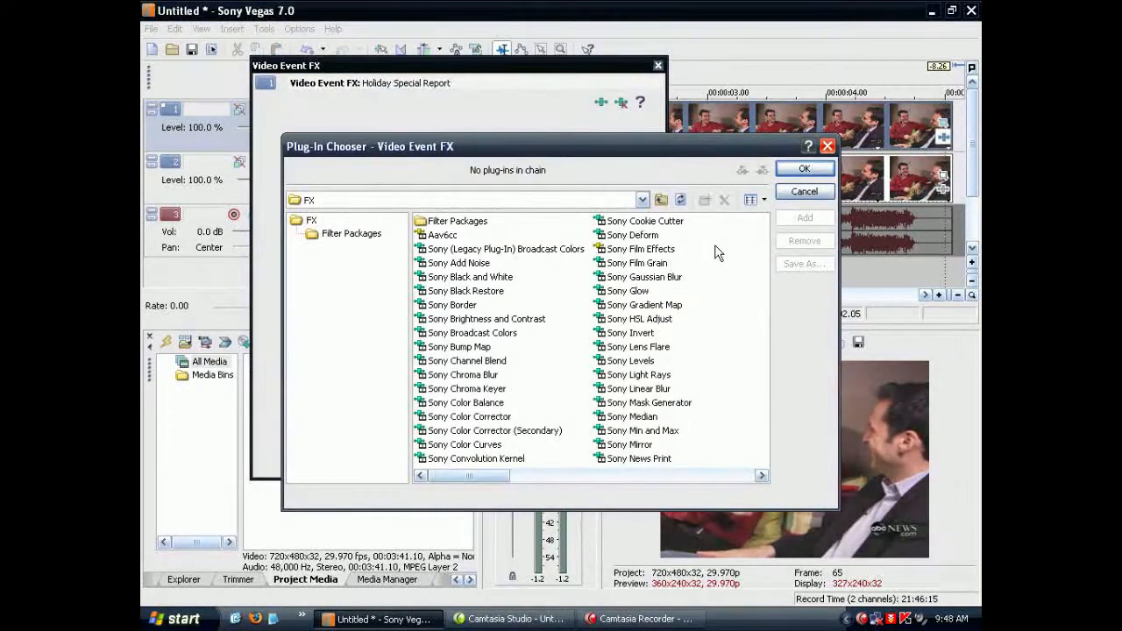
{"action": "double_click", "coordinate": [665, 279]}
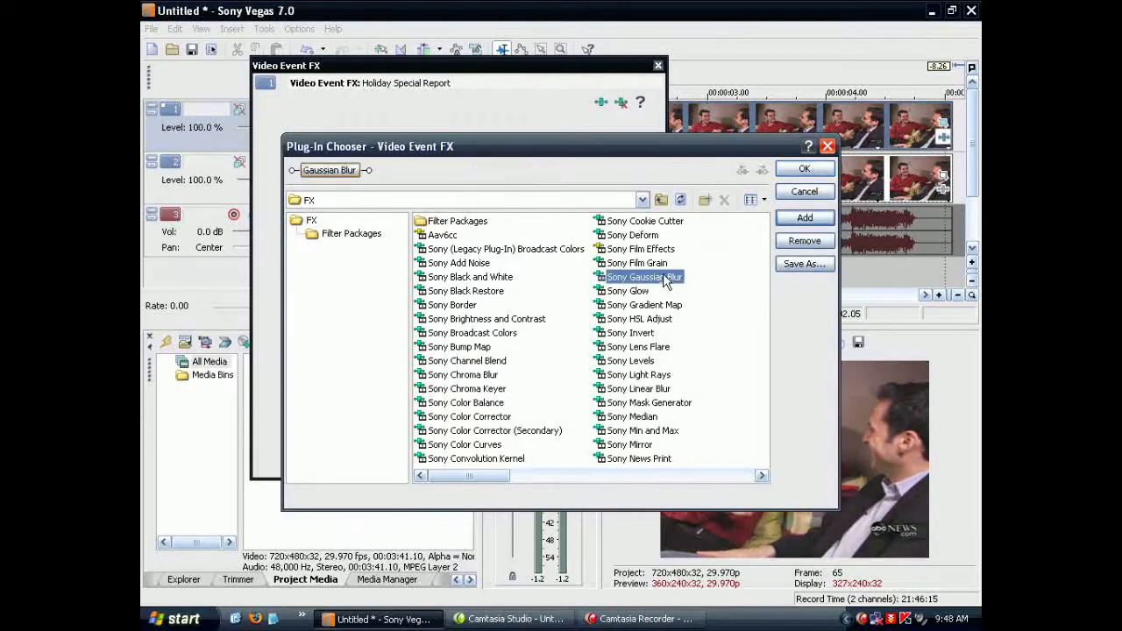
{"action": "left_click_drag", "start_coordinate": [469, 476], "coordinate": [552, 484]}
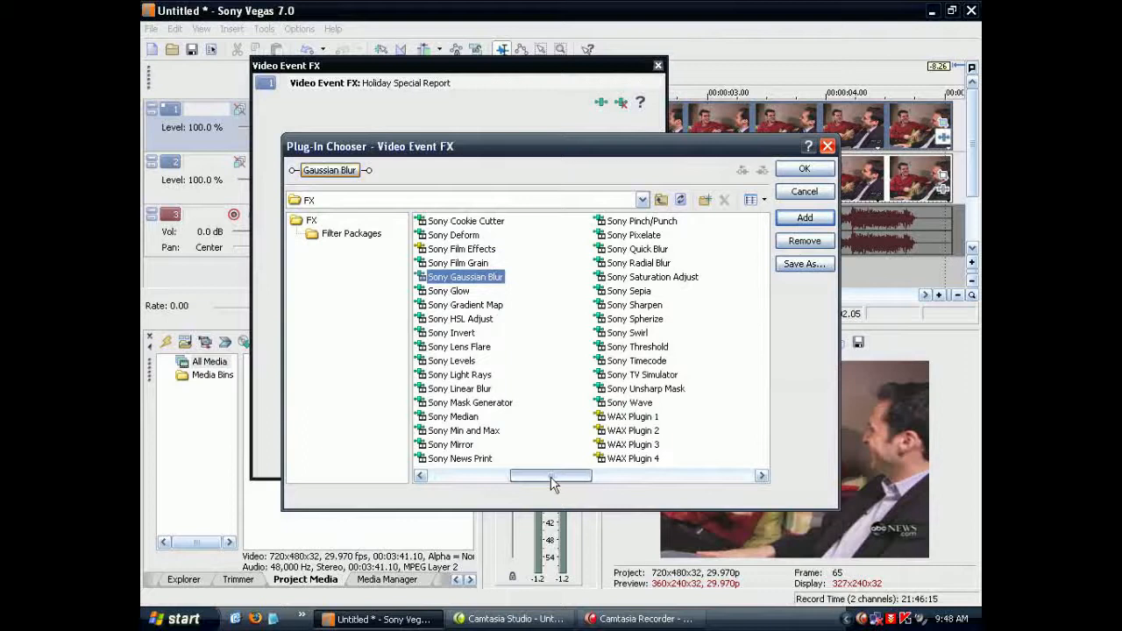
{"action": "double_click", "coordinate": [639, 237]}
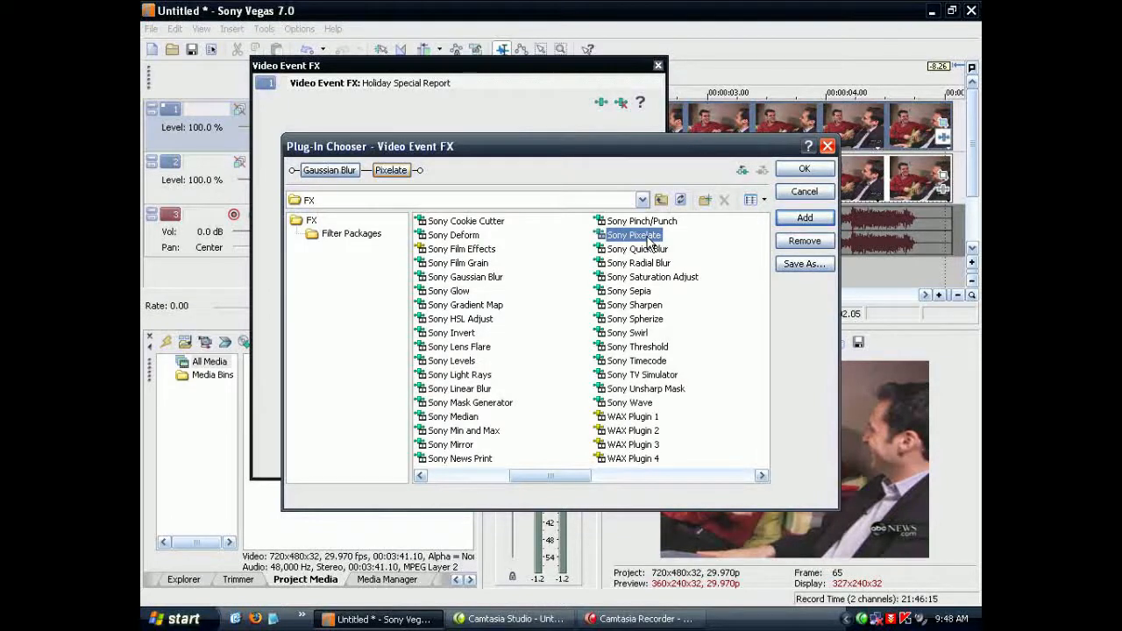
{"action": "left_click", "coordinate": [804, 171]}
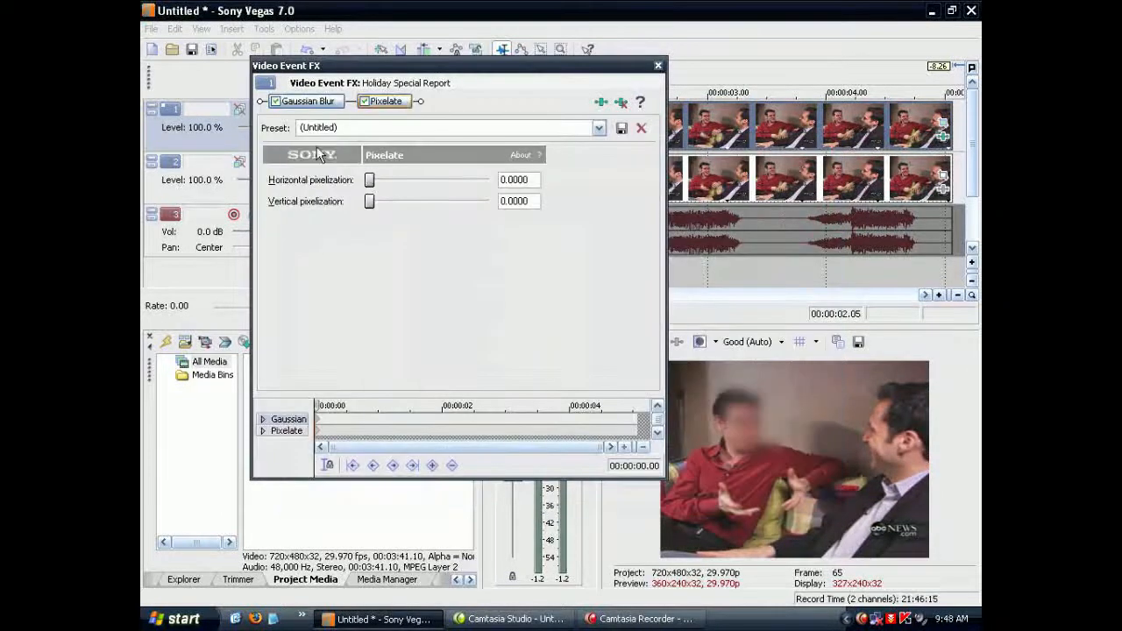
Step: Set the Pixelate effect to 0.7671 horizontal and 0.7739 vertical pixelization, keeping the Gaussian Blur ranges, and close the effect settings
{"action": "left_click", "coordinate": [311, 102]}
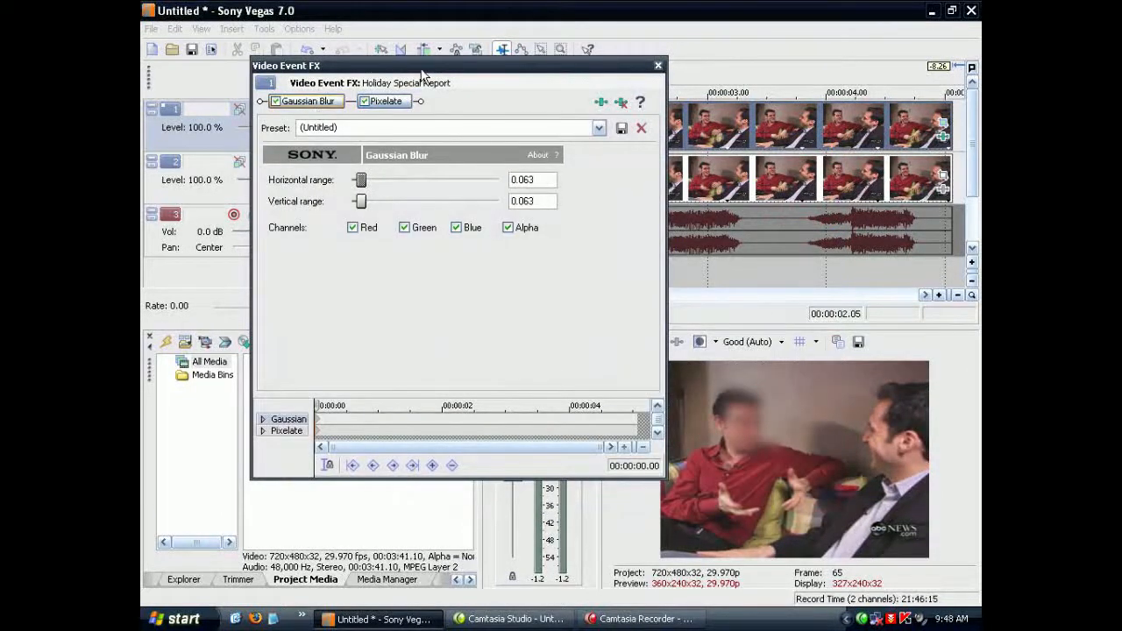
{"action": "left_click_drag", "start_coordinate": [422, 62], "coordinate": [407, 56]}
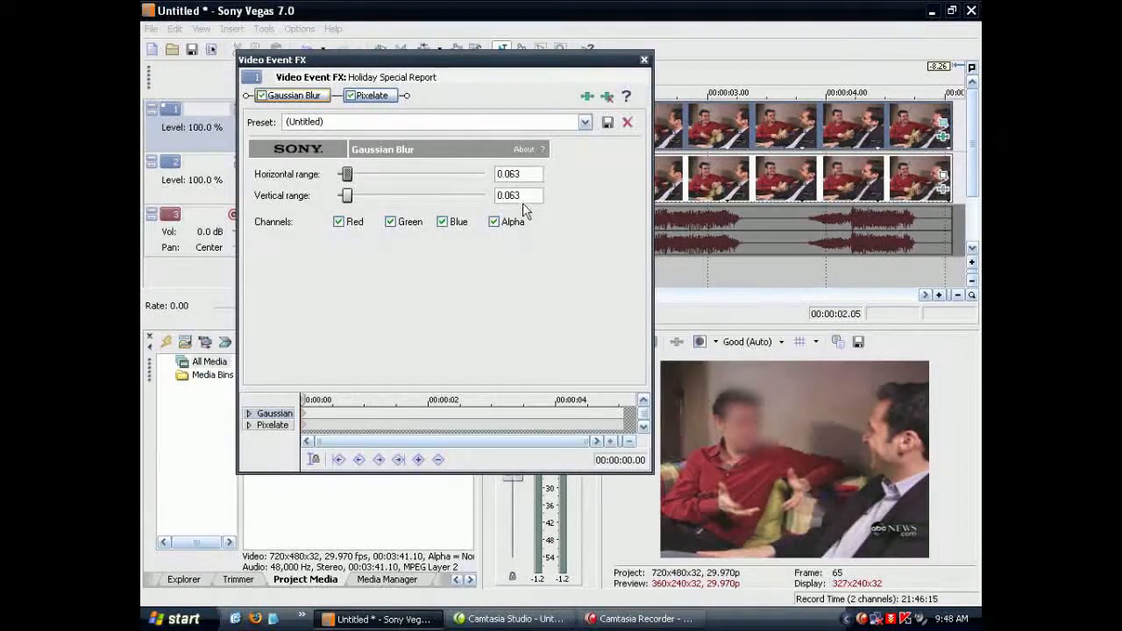
{"action": "left_click", "coordinate": [385, 97]}
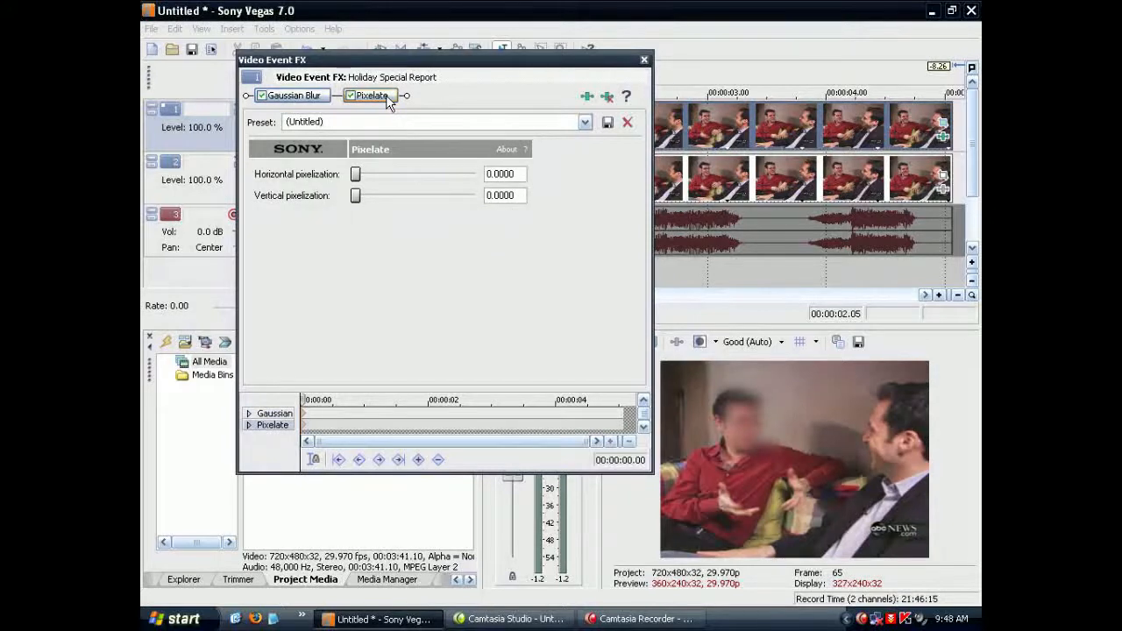
{"action": "left_click_drag", "start_coordinate": [356, 175], "coordinate": [446, 174]}
{"action": "left_click_drag", "start_coordinate": [358, 202], "coordinate": [459, 208]}
{"action": "left_click_drag", "start_coordinate": [457, 200], "coordinate": [450, 204]}
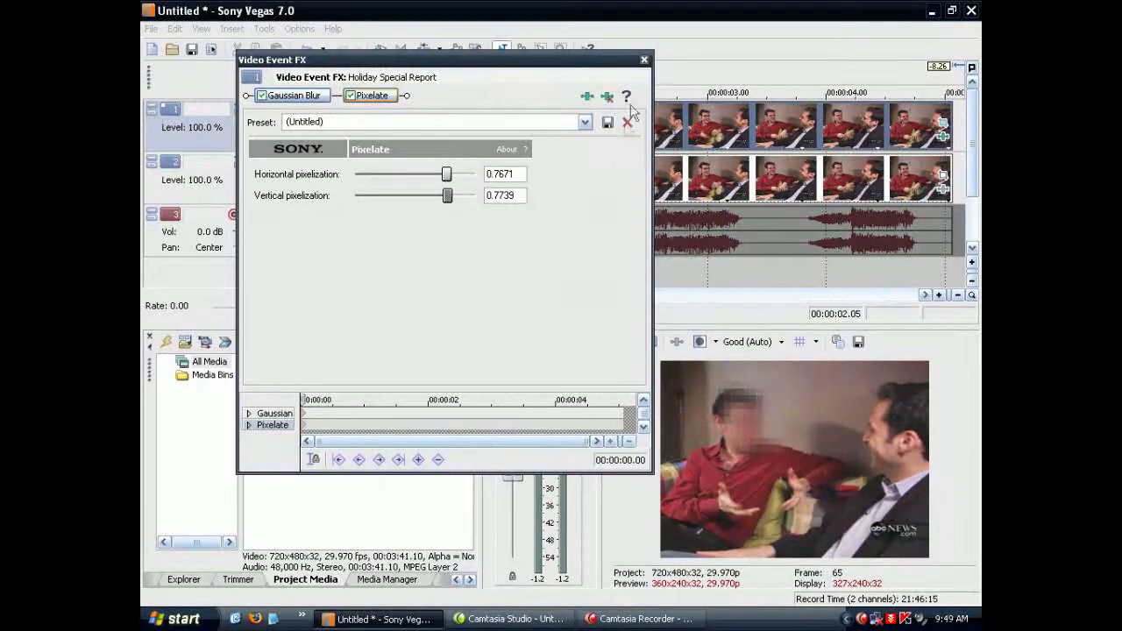
{"action": "left_click", "coordinate": [644, 61]}
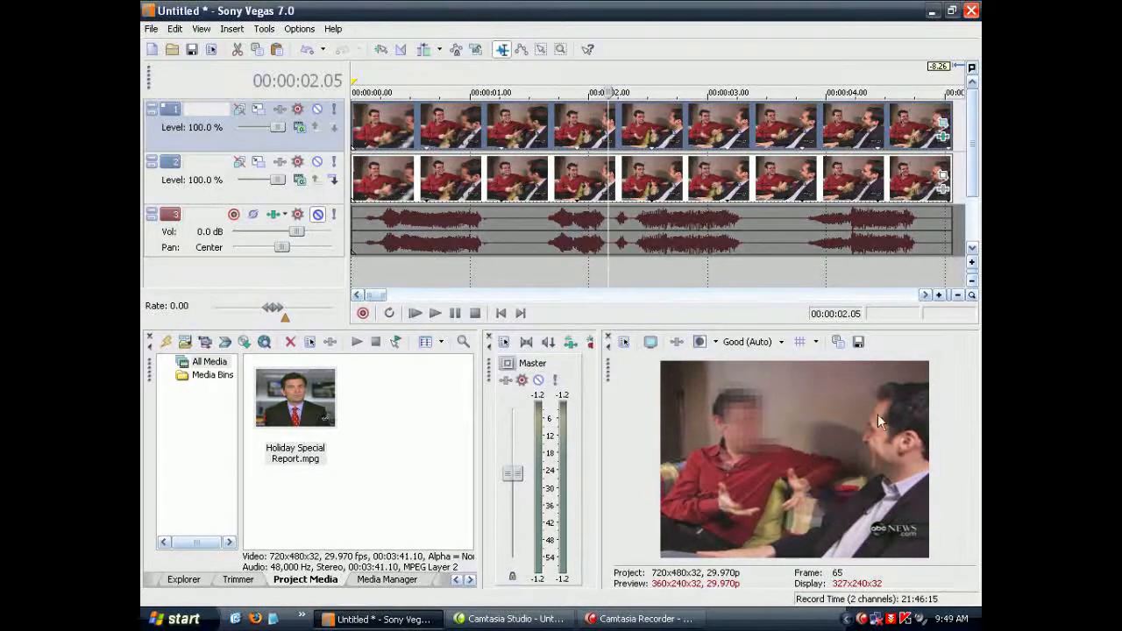
Step: Reopen Event Pan/Crop for the upper video event, then narrow and reposition its window to uncover the video preview
{"action": "left_click", "coordinate": [945, 125]}
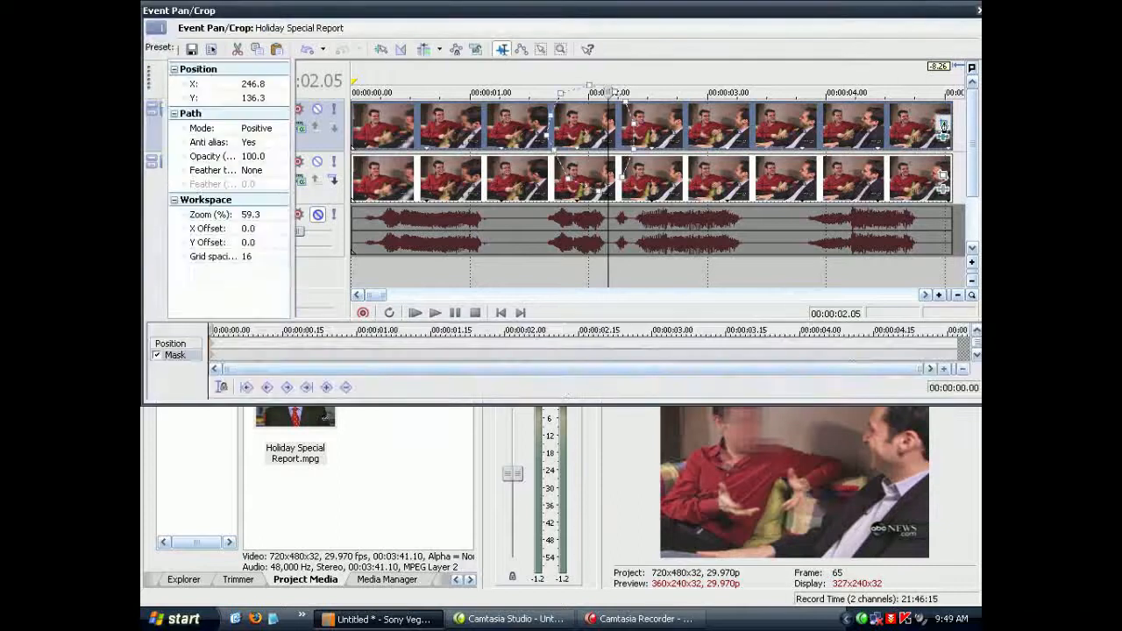
{"action": "left_click_drag", "start_coordinate": [746, 14], "coordinate": [721, 4]}
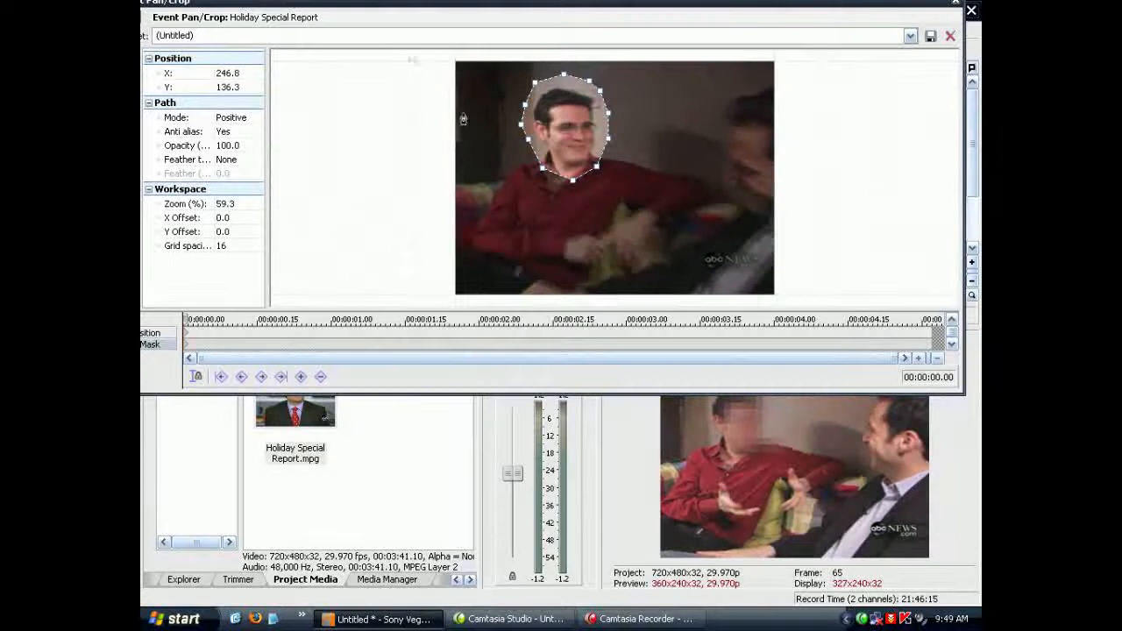
{"action": "left_click_drag", "start_coordinate": [380, 12], "coordinate": [386, 12]}
{"action": "left_click_drag", "start_coordinate": [968, 225], "coordinate": [634, 225]}
{"action": "left_click_drag", "start_coordinate": [488, 13], "coordinate": [535, 37]}
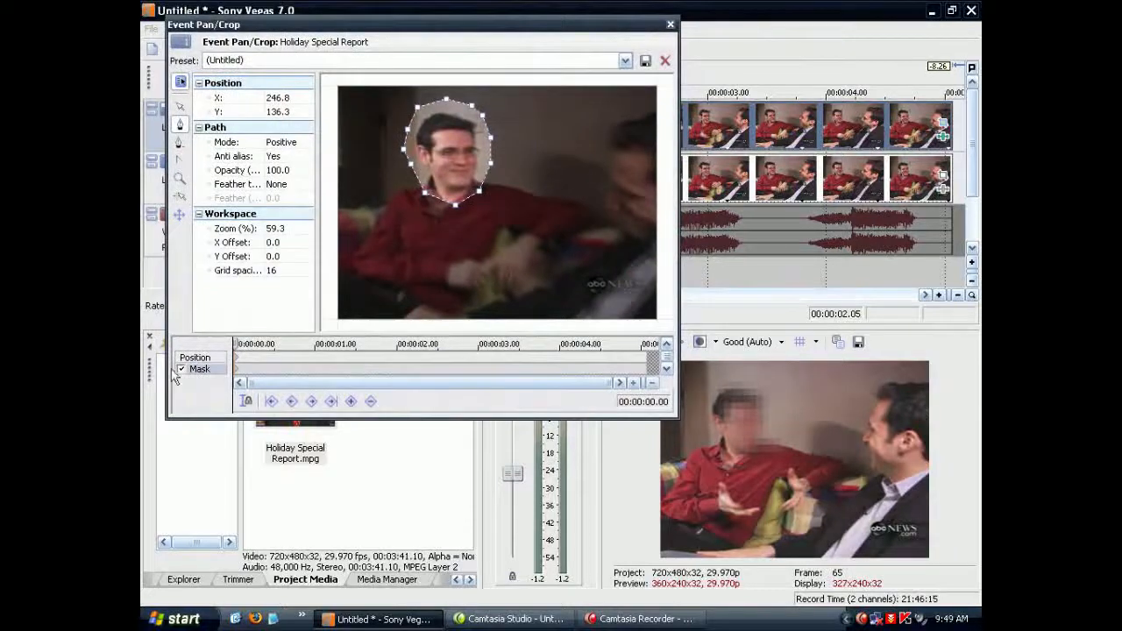
Step: Select the whole face mask and shift it slightly left, bringing its active anchor to about X 224.5, Y 137.9
{"action": "left_click", "coordinate": [182, 219]}
{"action": "left_click", "coordinate": [182, 218]}
{"action": "left_click", "coordinate": [183, 218]}
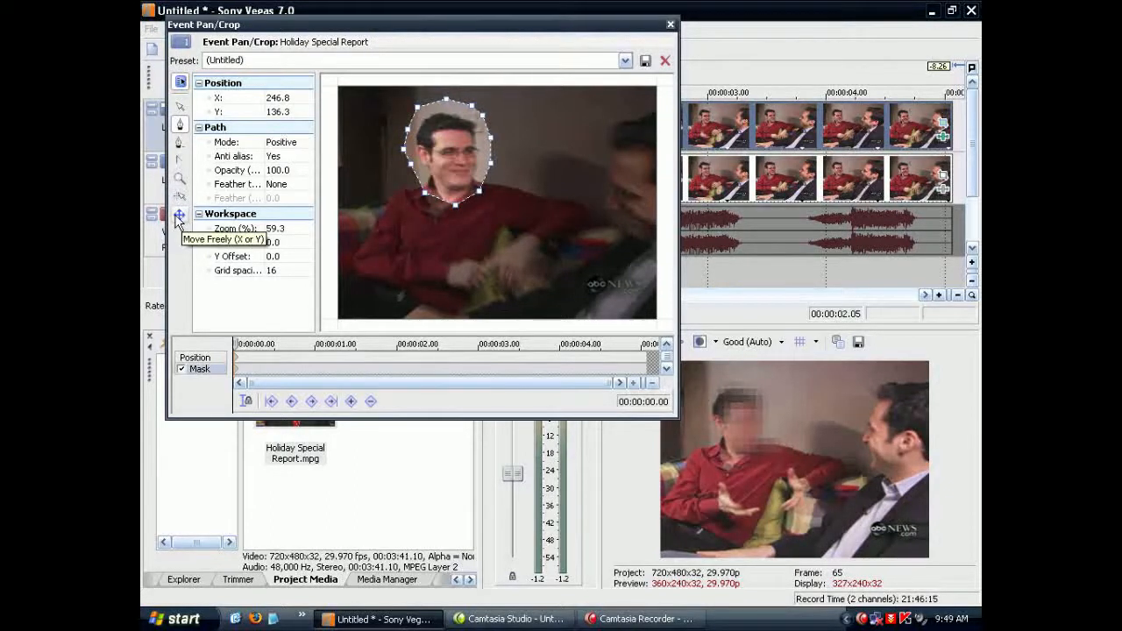
{"action": "left_click", "coordinate": [180, 107]}
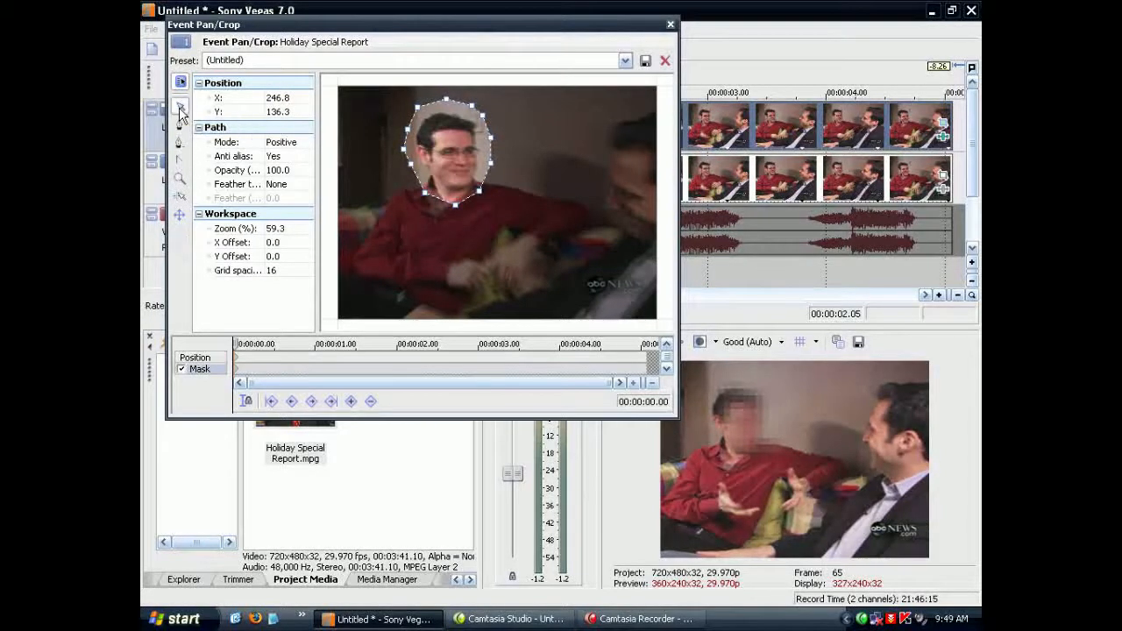
{"action": "double_click", "coordinate": [414, 169]}
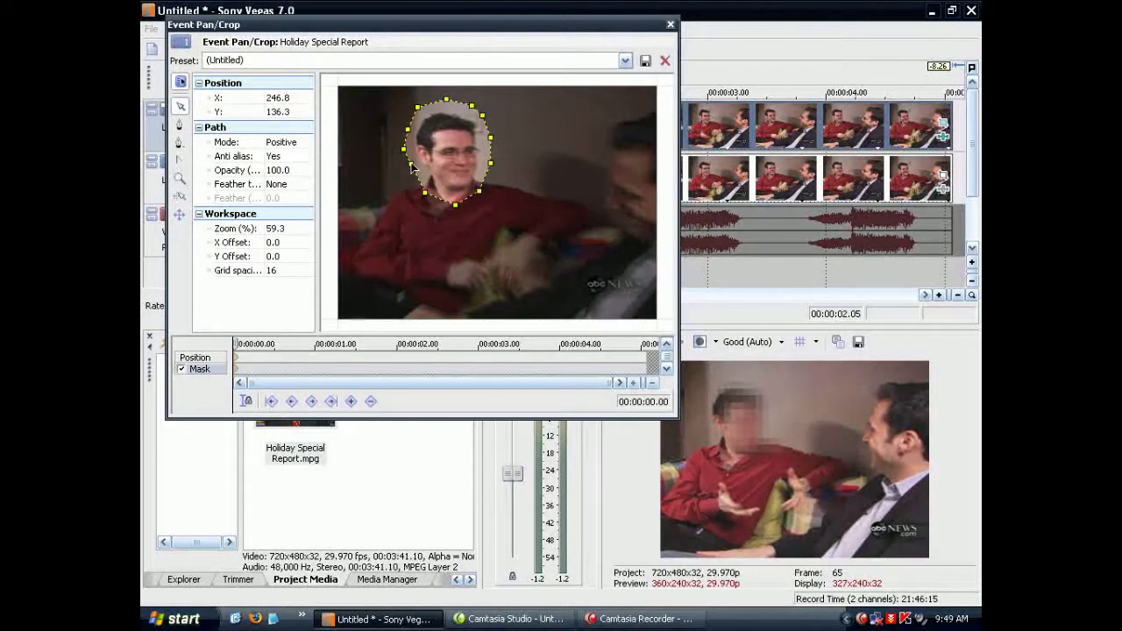
{"action": "left_click_drag", "start_coordinate": [410, 166], "coordinate": [401, 167]}
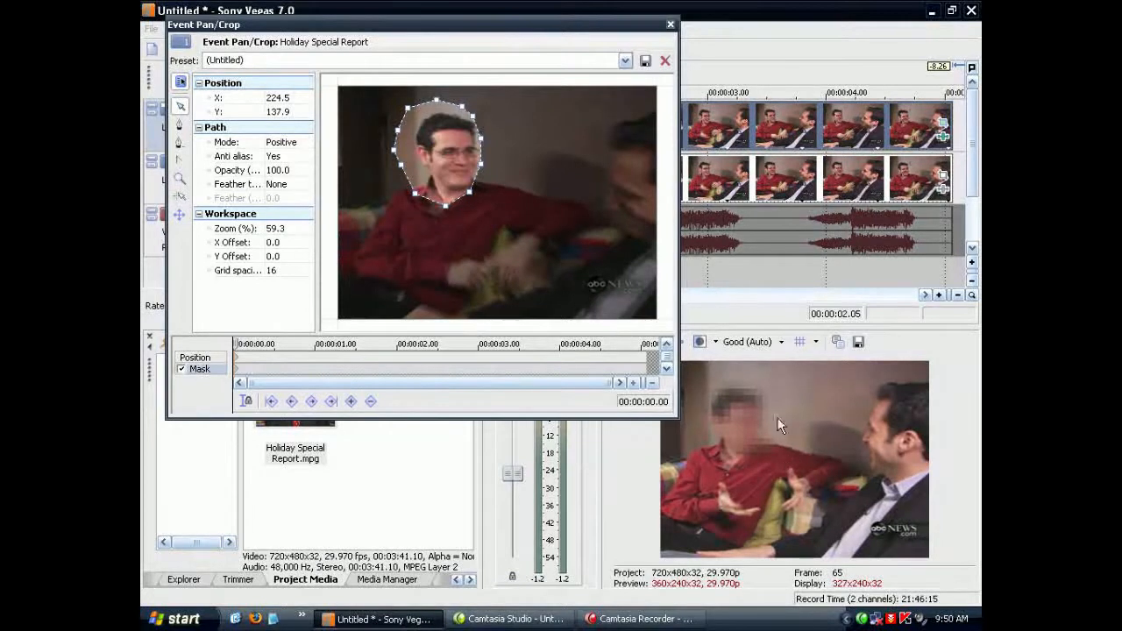
Step: At 00:00:01.00 on the Mask timeline, shift the whole face mask up and left to about X 207.8, Y 122.8
{"action": "left_click", "coordinate": [239, 343]}
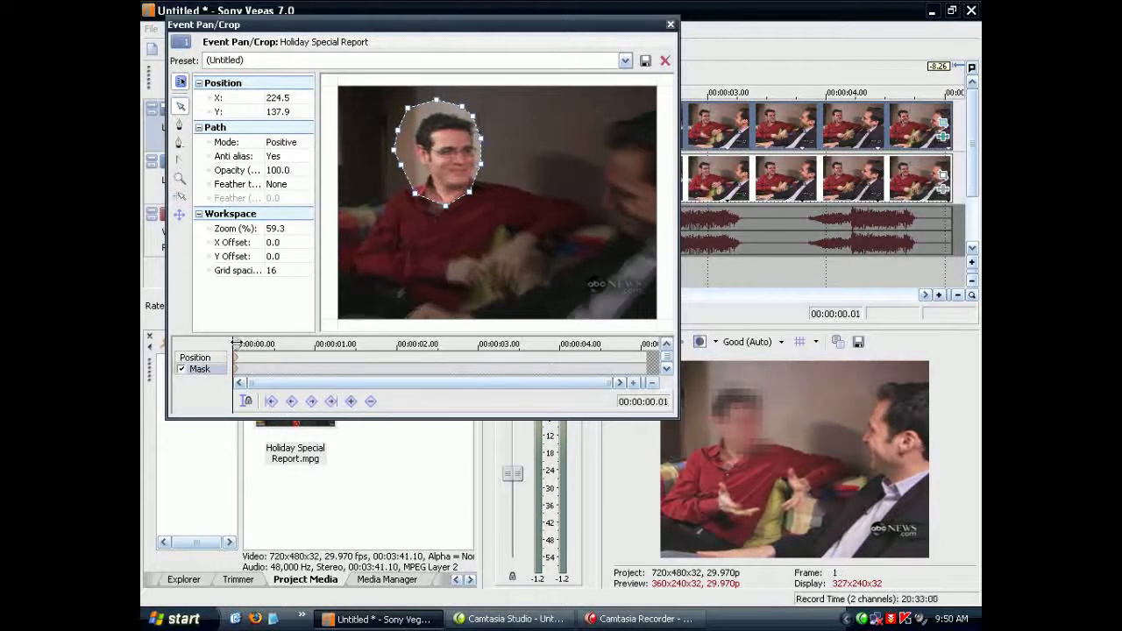
{"action": "left_click_drag", "start_coordinate": [240, 344], "coordinate": [314, 344]}
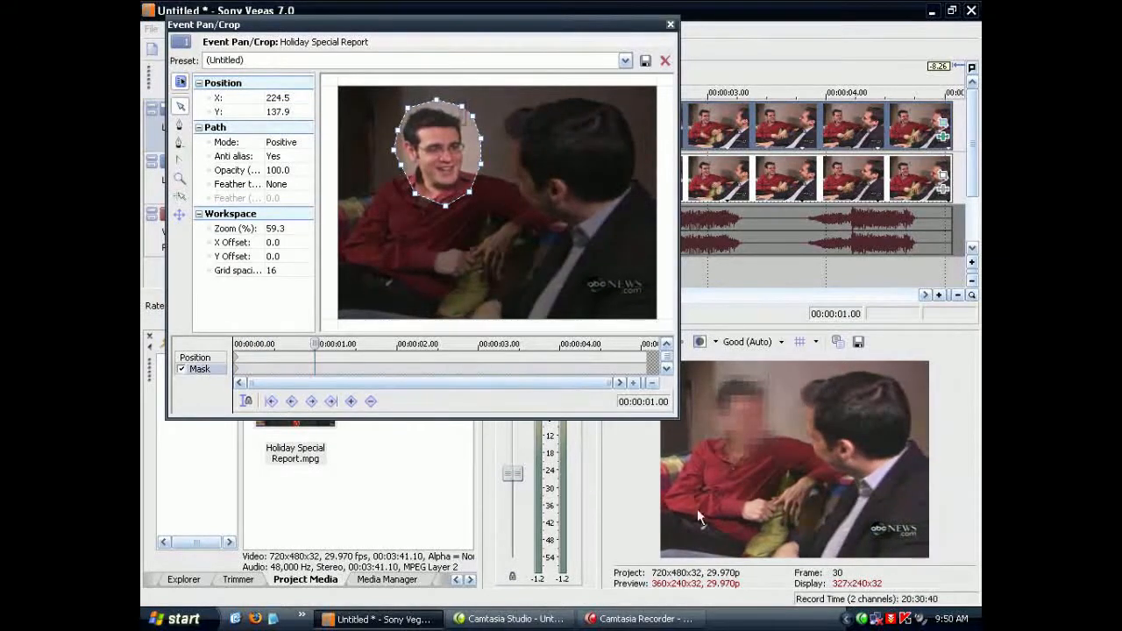
{"action": "left_click", "coordinate": [443, 207]}
{"action": "left_click_drag", "start_coordinate": [431, 203], "coordinate": [410, 191]}
{"action": "left_click", "coordinate": [391, 244]}
Step: At 00:00:03.15 on the Mask timeline, move the face mask left over the man's head to about X 185.6, Y 122.8
{"action": "left_click_drag", "start_coordinate": [313, 344], "coordinate": [332, 344]}
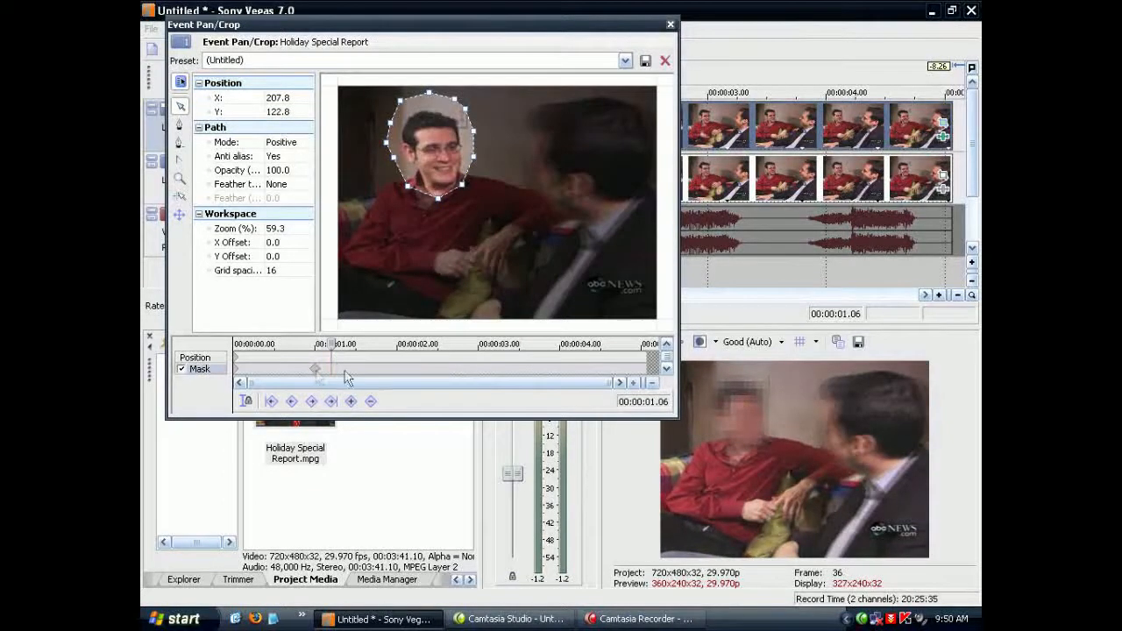
{"action": "left_click_drag", "start_coordinate": [329, 343], "coordinate": [519, 344]}
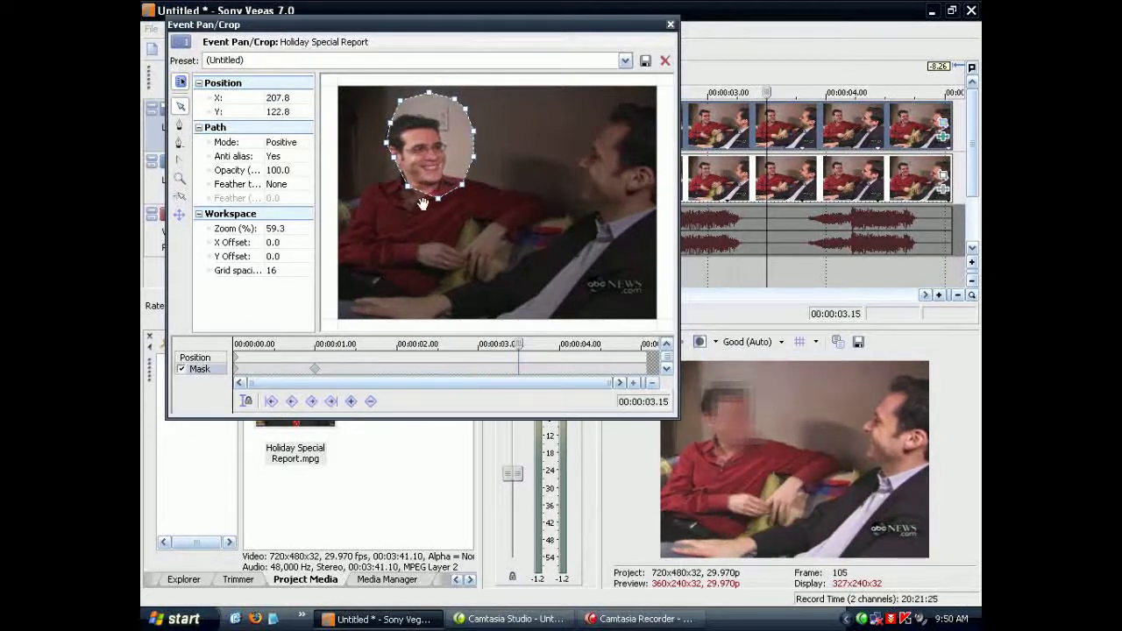
{"action": "left_click_drag", "start_coordinate": [423, 203], "coordinate": [426, 201]}
{"action": "left_click", "coordinate": [518, 370]}
Step: At 00:00:04.06, shift the face mask to about X 167.0, Y 127.8 and check its fit through the end of the clip
{"action": "left_click_drag", "start_coordinate": [518, 345], "coordinate": [583, 344]}
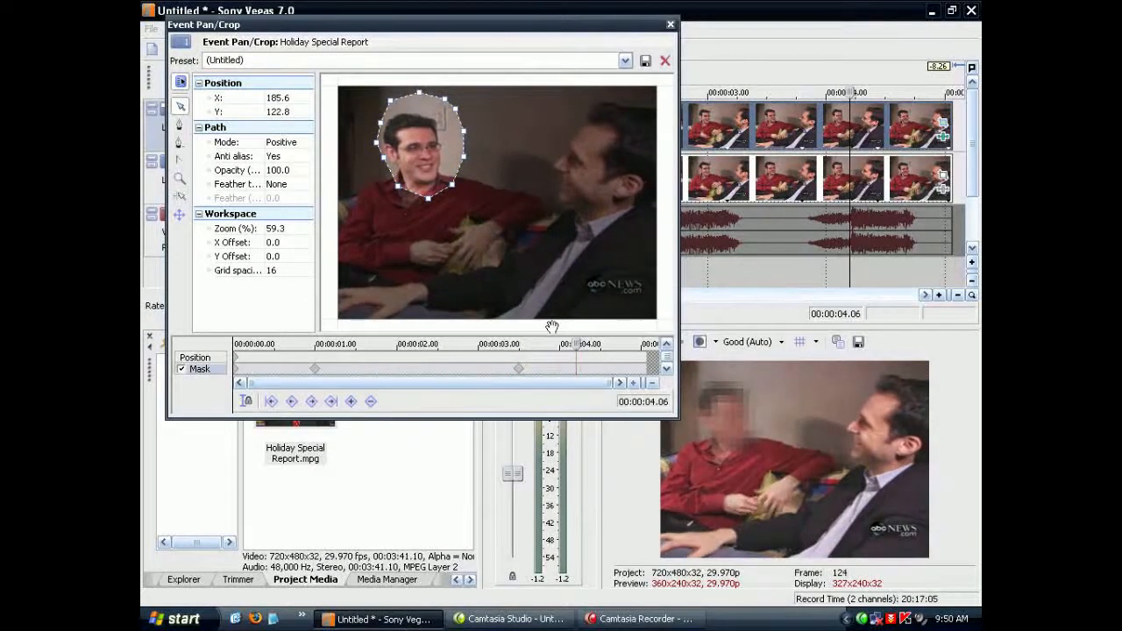
{"action": "left_click_drag", "start_coordinate": [431, 201], "coordinate": [420, 204]}
{"action": "left_click_drag", "start_coordinate": [576, 342], "coordinate": [646, 343]}
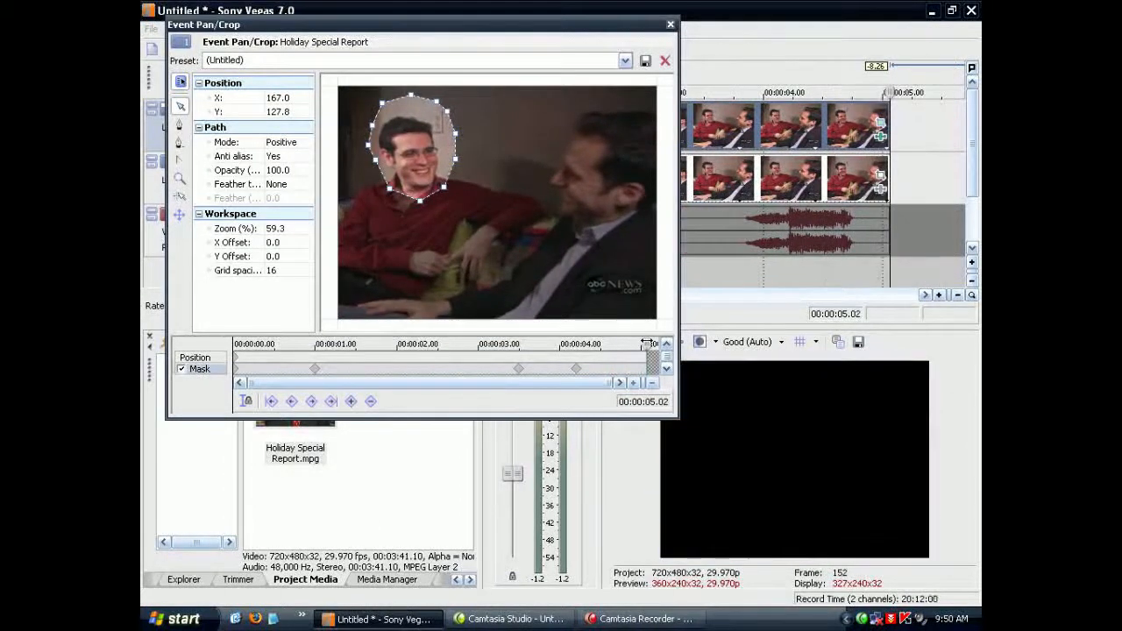
Step: Close the Event Pan/Crop window and play the project from its start to review how the blurred mask follows the face
{"action": "left_click", "coordinate": [669, 26]}
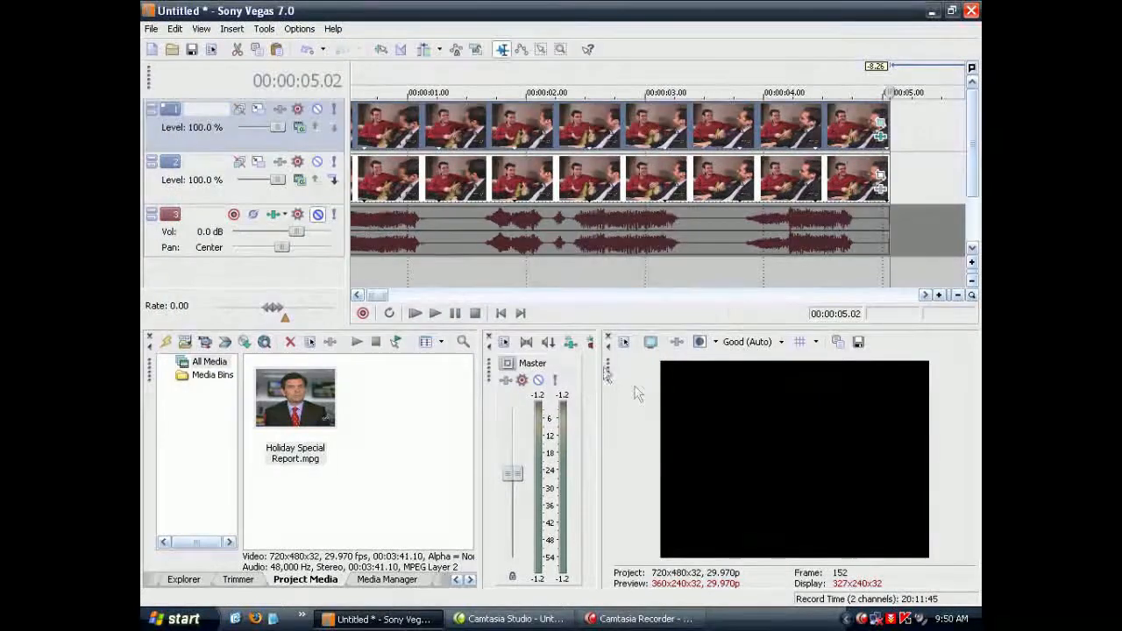
{"action": "left_click", "coordinate": [500, 313]}
{"action": "left_click", "coordinate": [435, 316]}
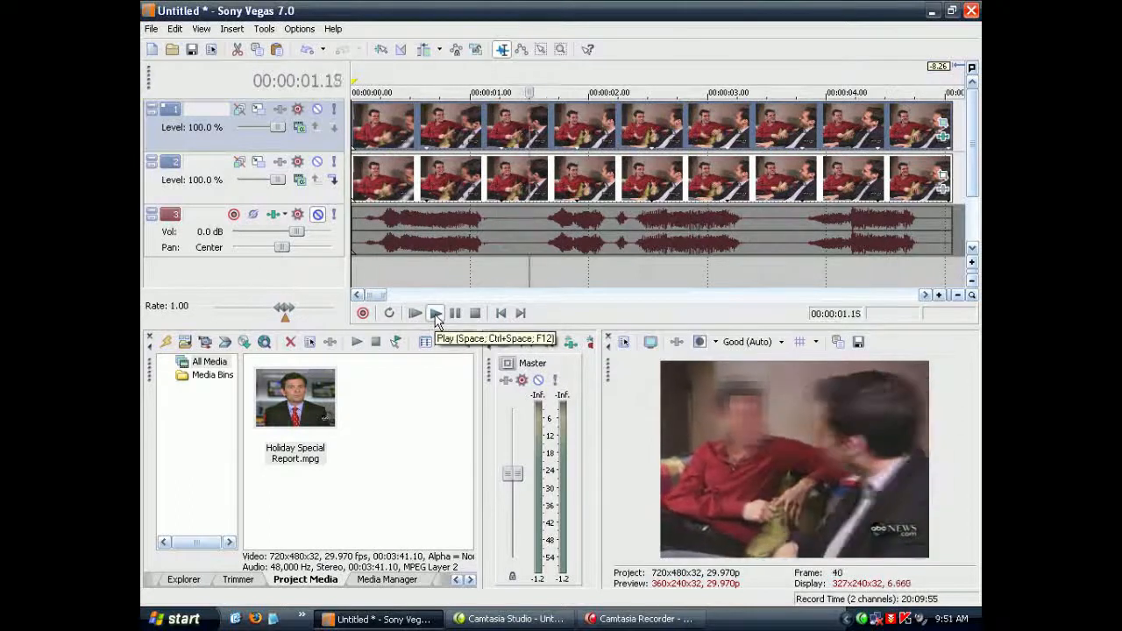